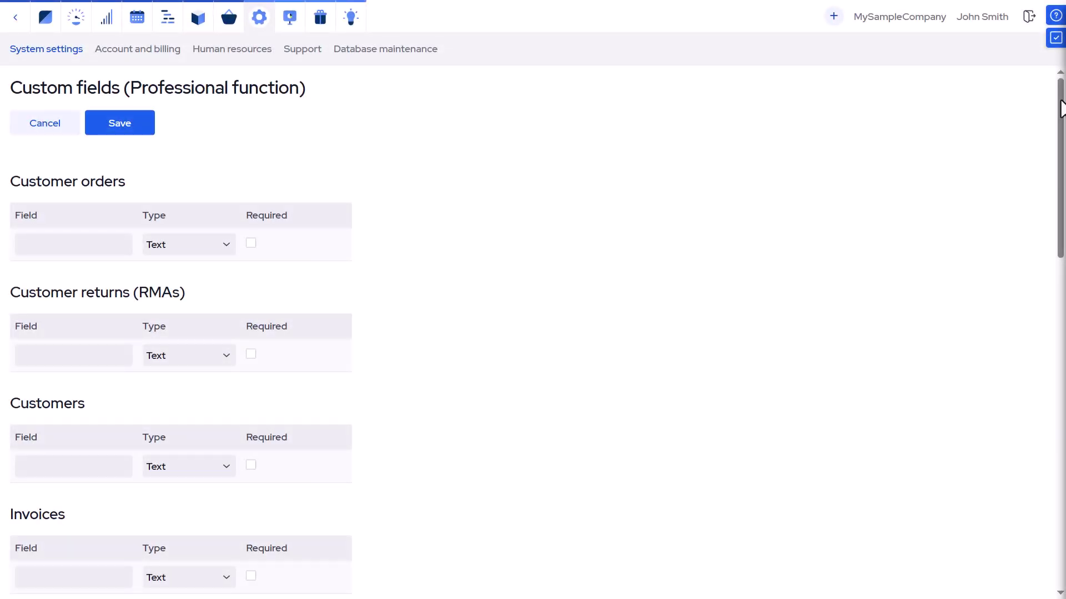
Step: Paste BN- 012/02/2025 as lot L00005's vendor batch number and view the milk certificate
{"action": "left_click_drag", "start_coordinate": [1064, 107], "coordinate": [1063, 456]}
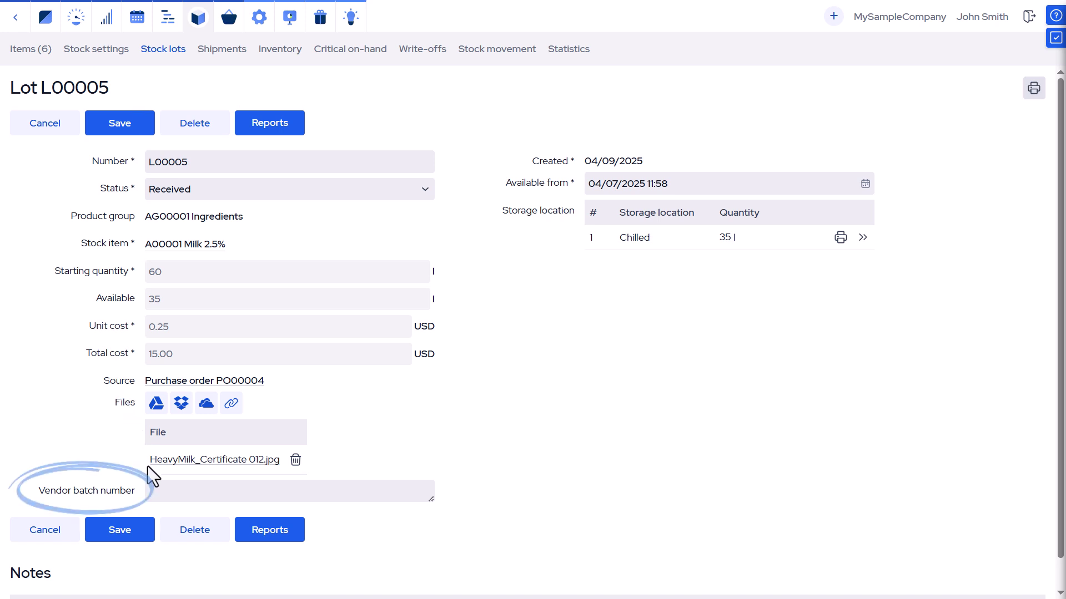
{"action": "left_click", "coordinate": [157, 498]}
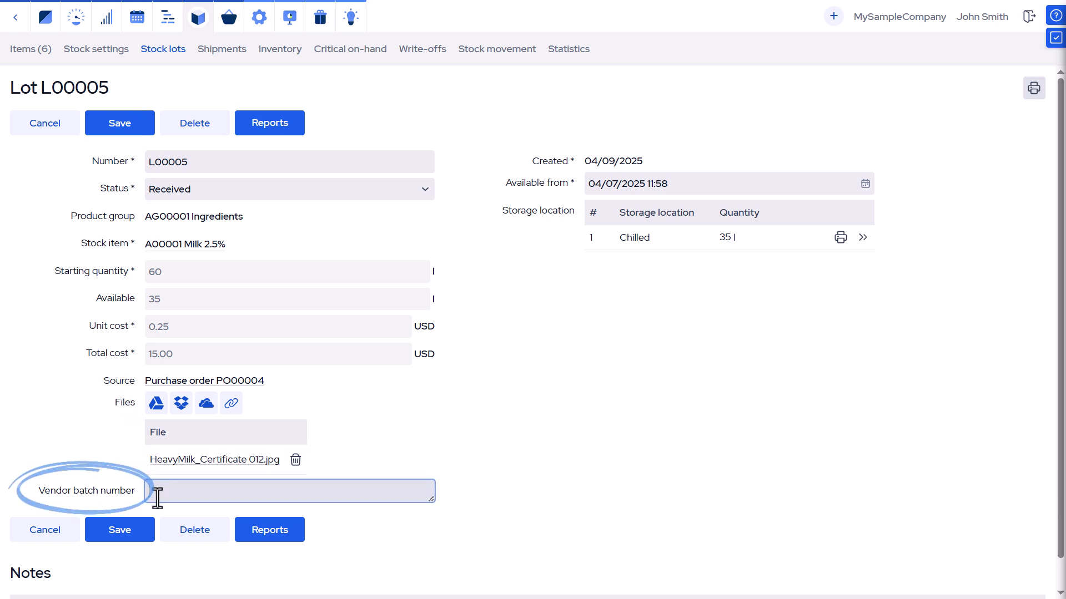
{"action": "type", "text": "BN- 012/02/2025"}
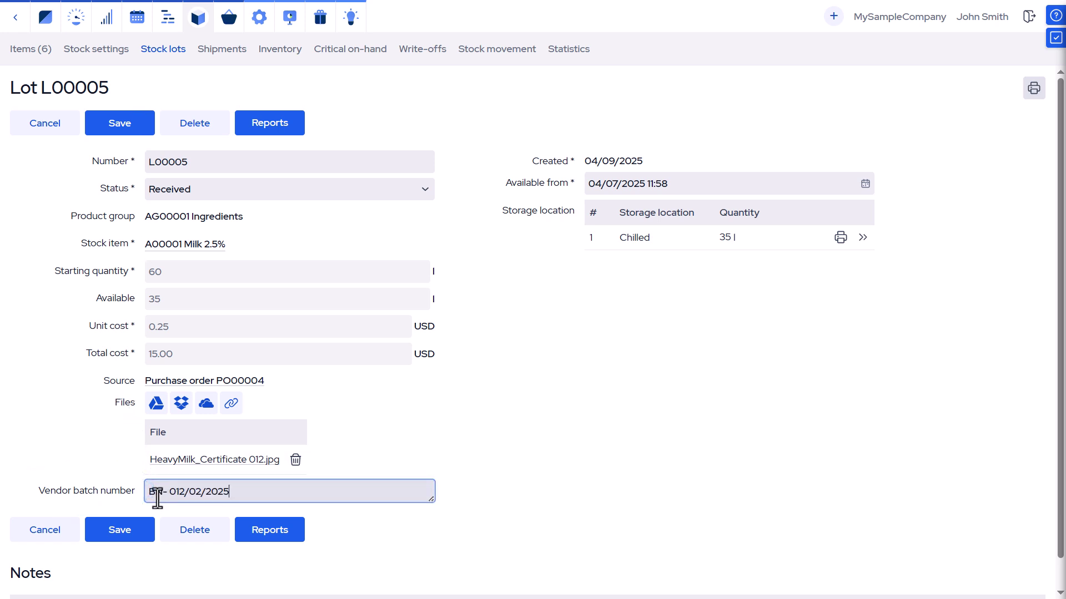
{"action": "left_click", "coordinate": [211, 462]}
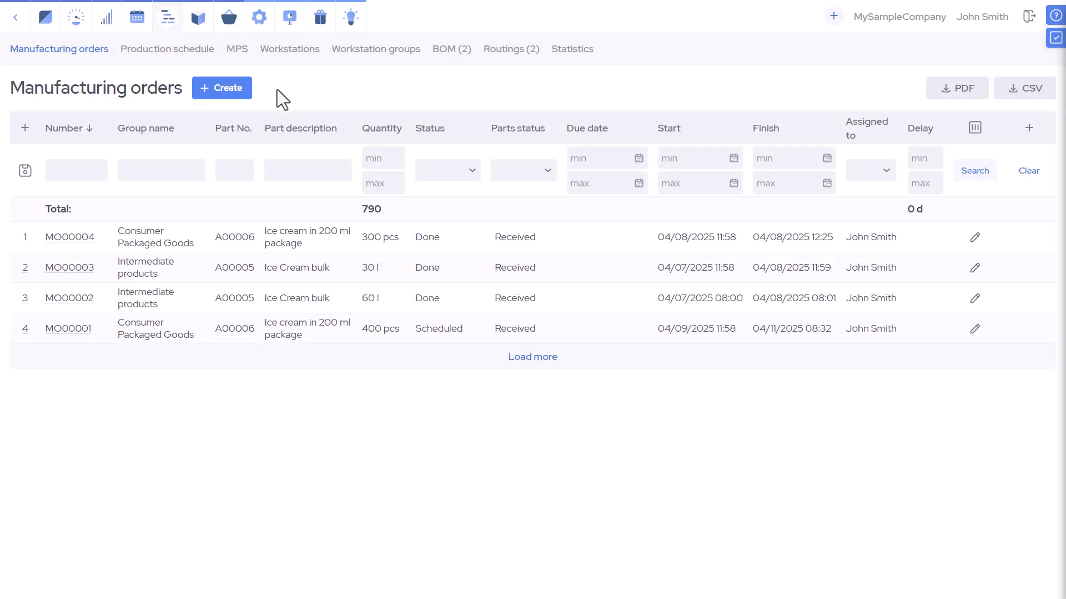
Step: Print a single label for MO00004's target lot L00010
{"action": "left_click", "coordinate": [83, 238]}
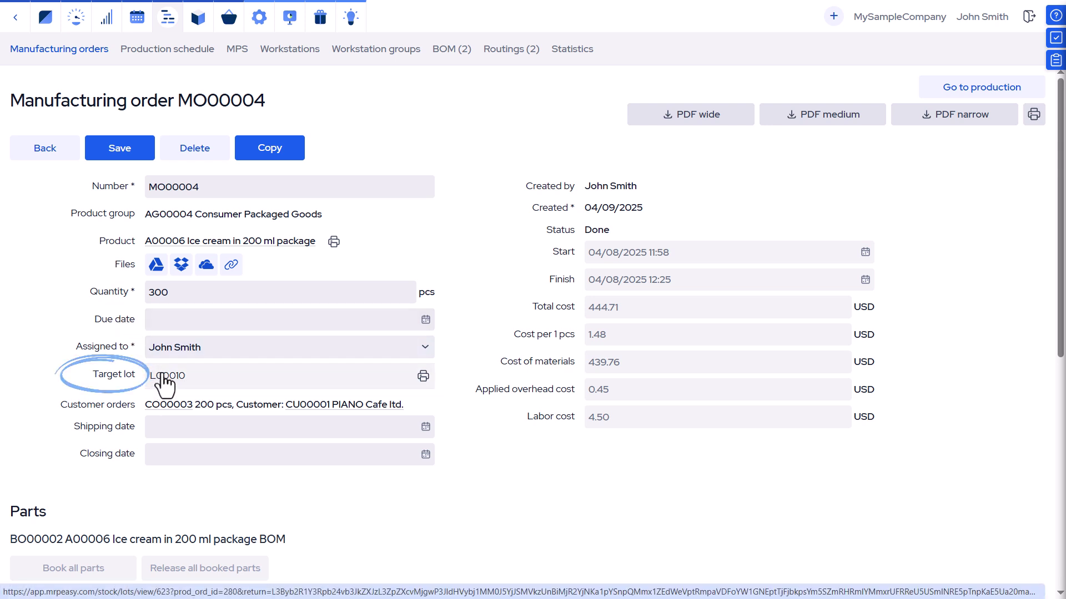
{"action": "left_click", "coordinate": [423, 377]}
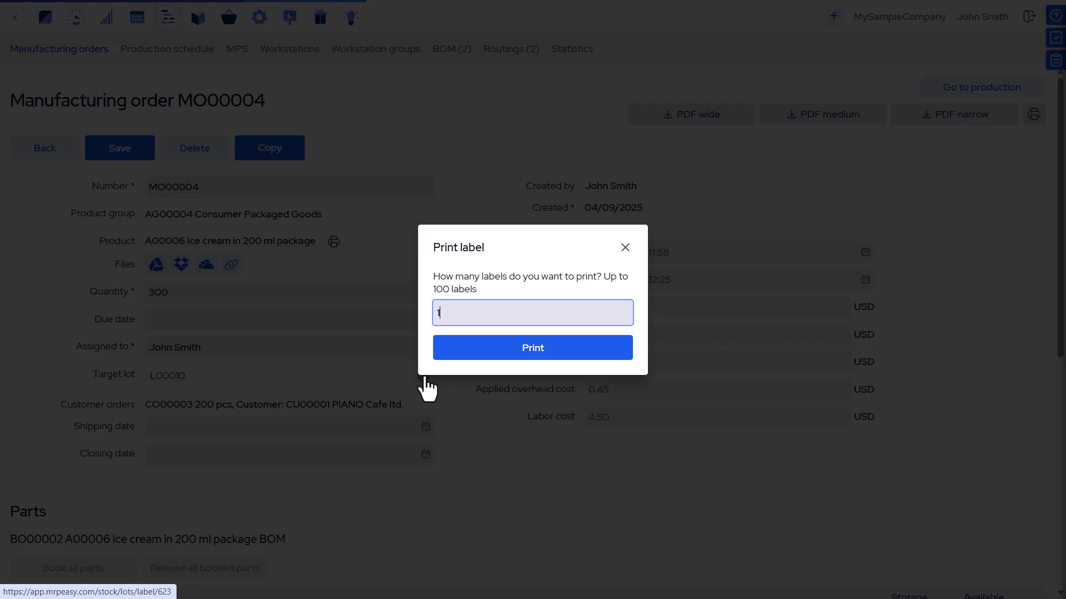
{"action": "left_click", "coordinate": [459, 359]}
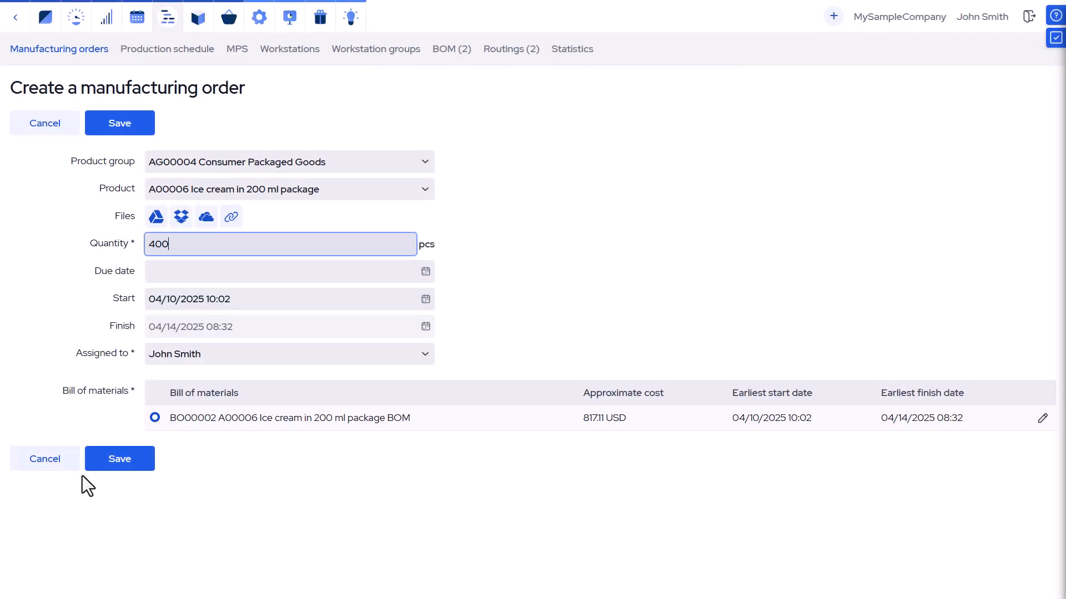
Step: Save the 400-piece ice cream manufacturing order and scroll down to its details
{"action": "left_click", "coordinate": [116, 468]}
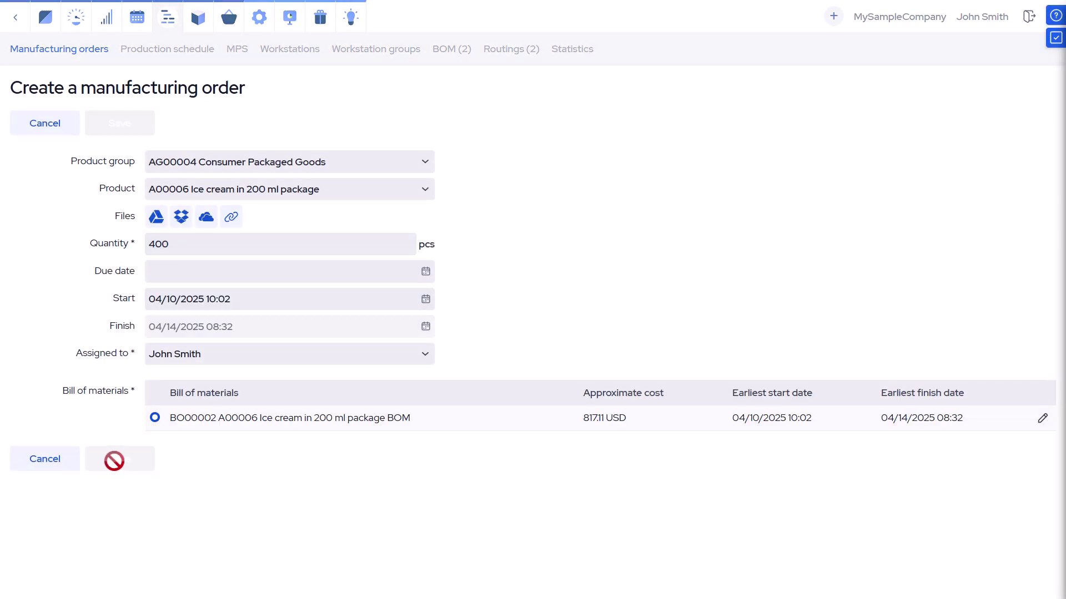
{"action": "scroll", "coordinate": [300, 424], "scroll_direction": "down", "scroll_amount": 5}
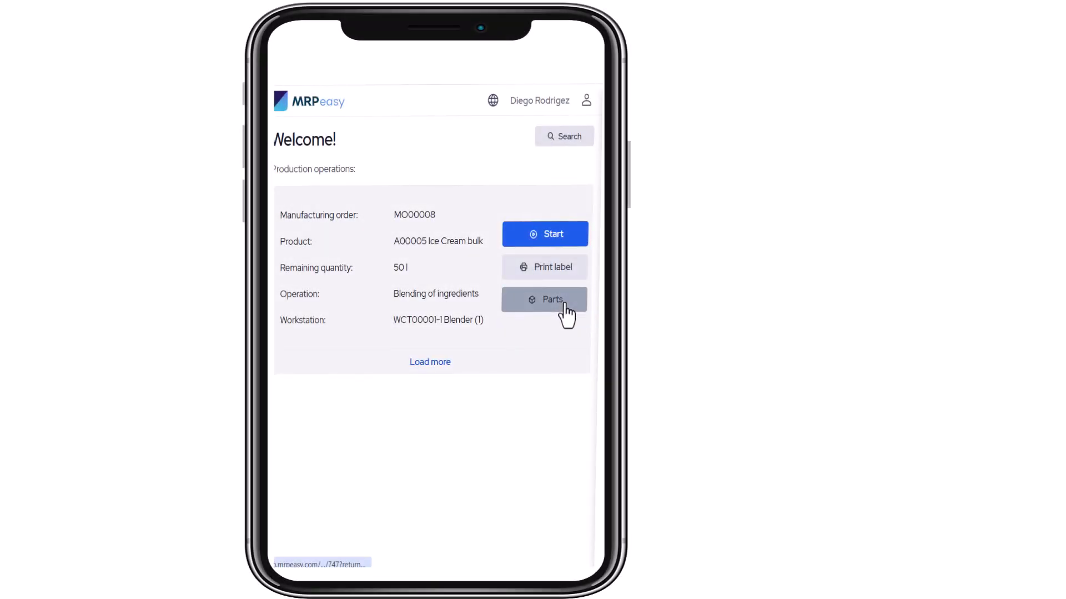
Step: View the parts needed for MO00008's Blending of ingredients operation
{"action": "left_click", "coordinate": [563, 302]}
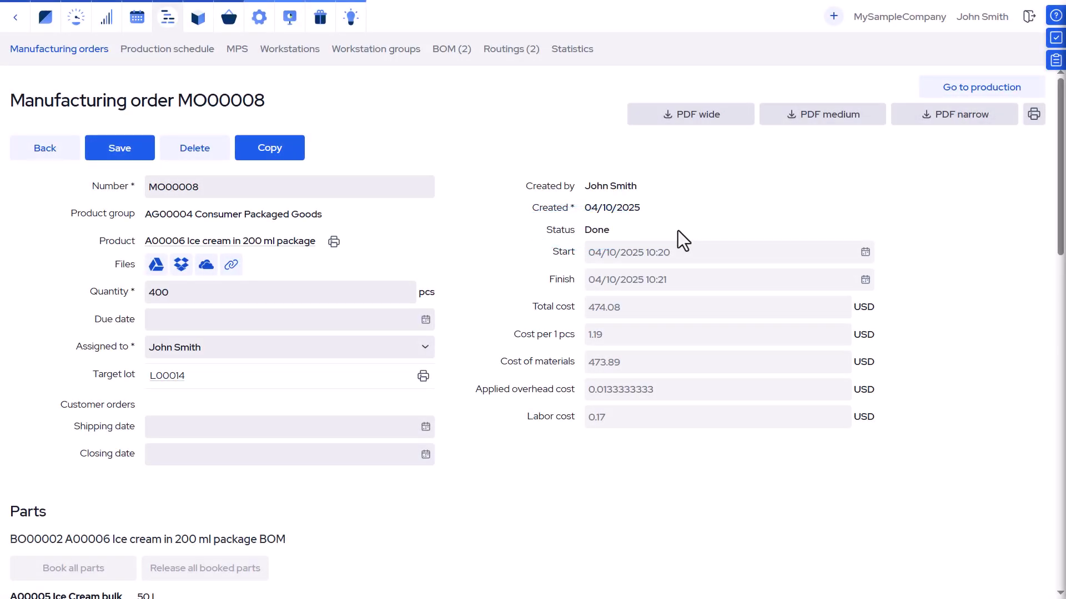
Step: Open milk lot L00005 from MO00008's Parts list
{"action": "scroll", "coordinate": [678, 231], "scroll_direction": "down", "scroll_amount": 6}
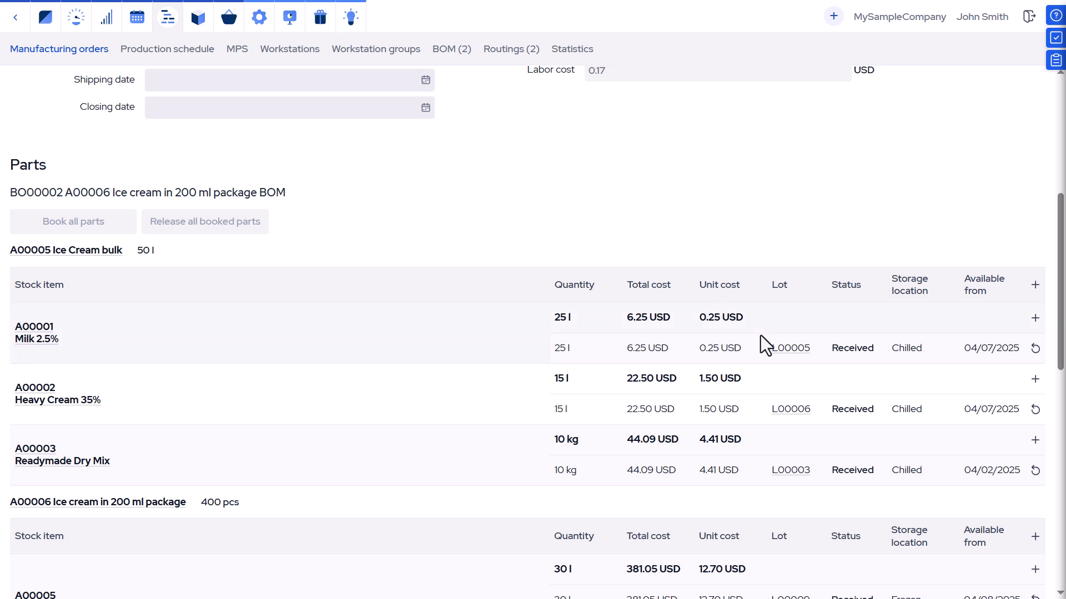
{"action": "left_click", "coordinate": [790, 352]}
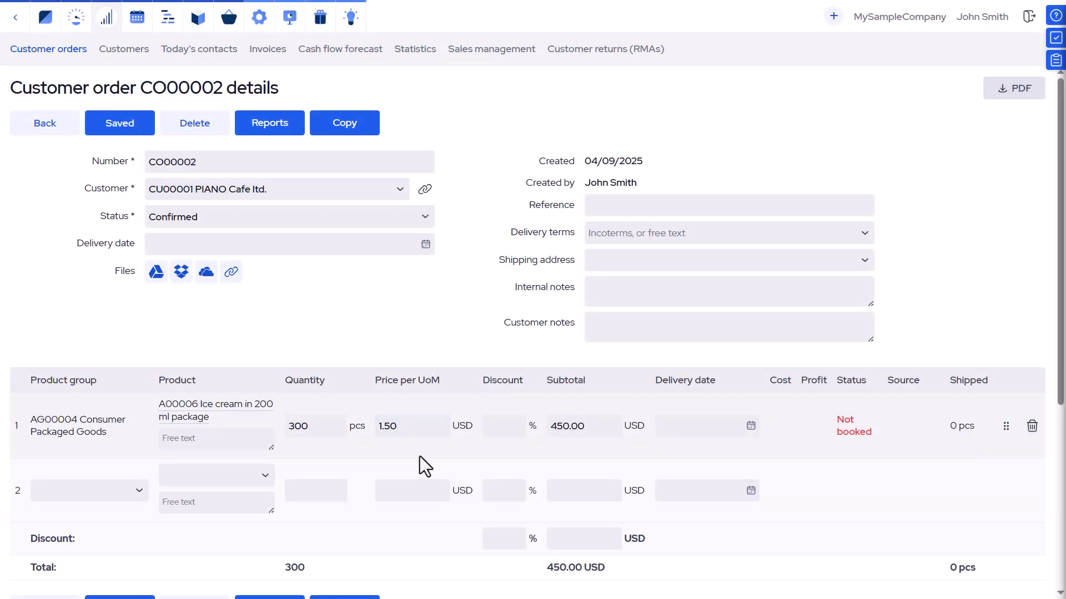
Step: Check stock on CO00002 and book all its items, confirming the booking
{"action": "scroll", "coordinate": [419, 456], "scroll_direction": "down", "scroll_amount": 4}
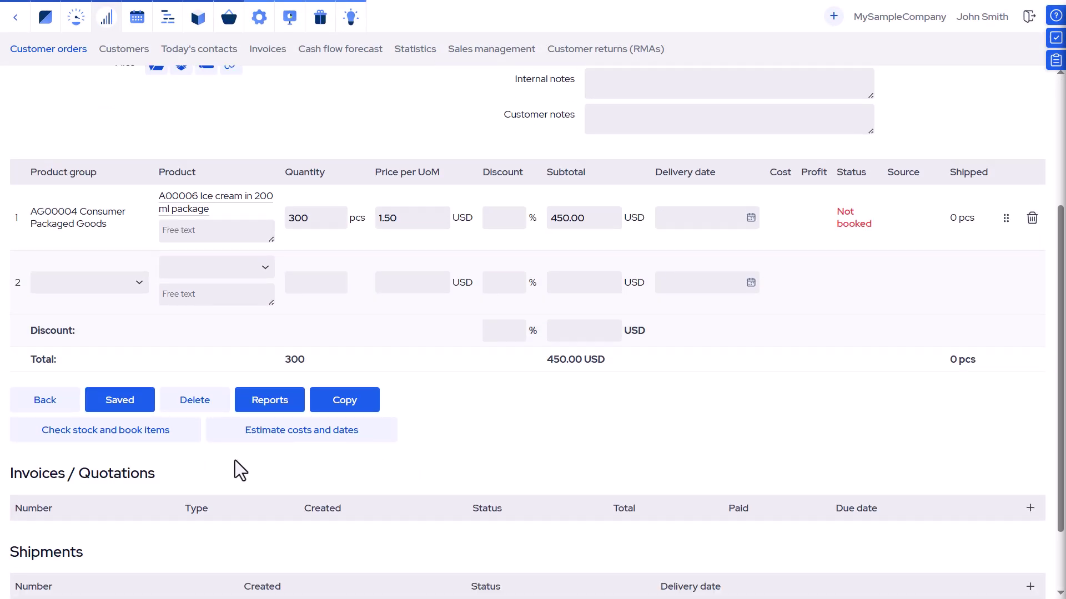
{"action": "left_click", "coordinate": [122, 438]}
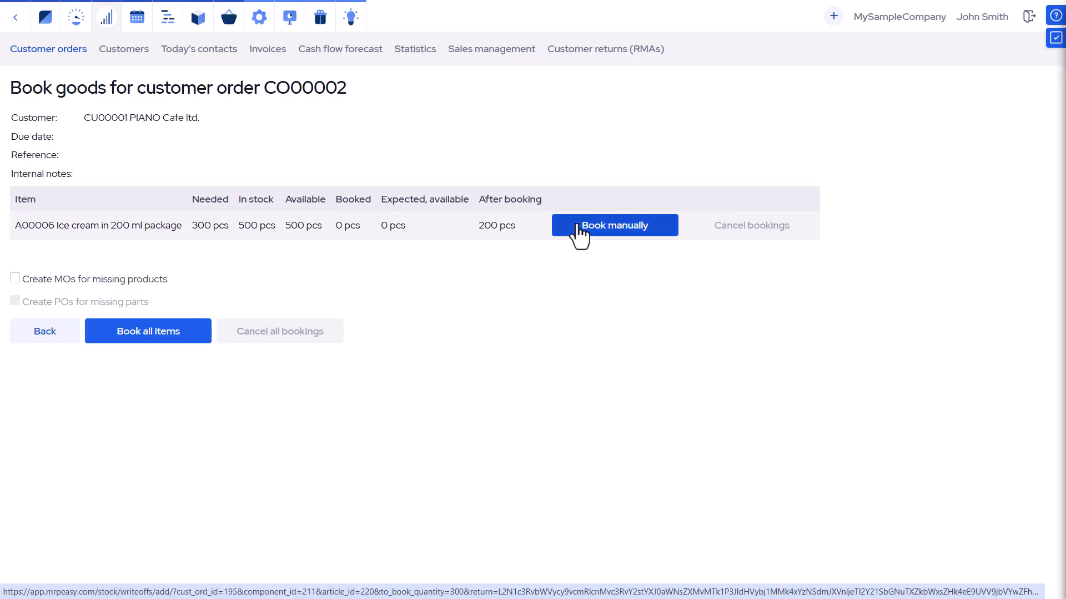
{"action": "left_click", "coordinate": [146, 341]}
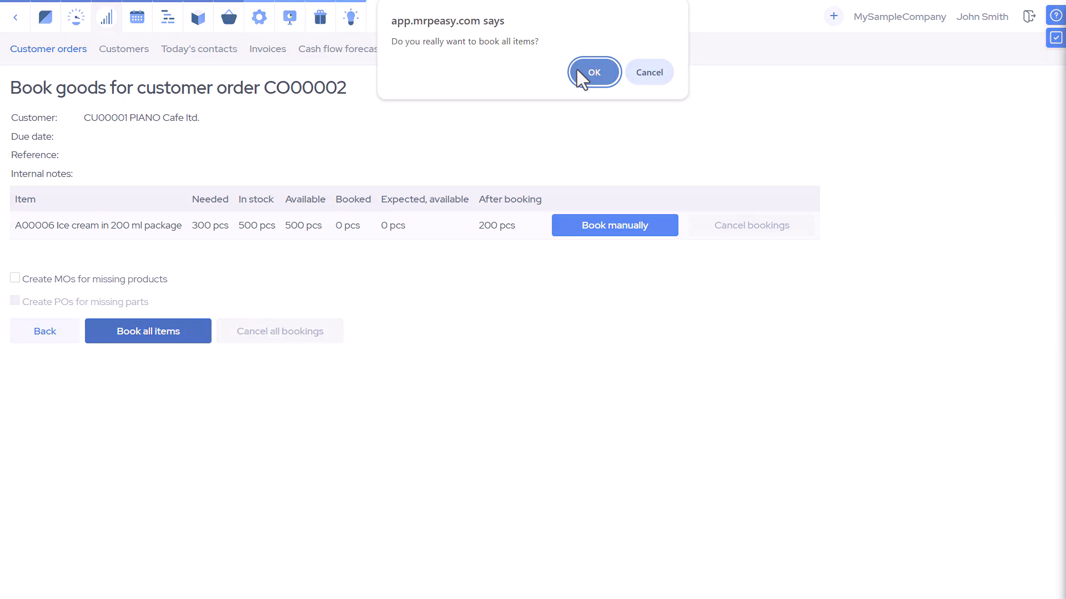
{"action": "left_click", "coordinate": [575, 71]}
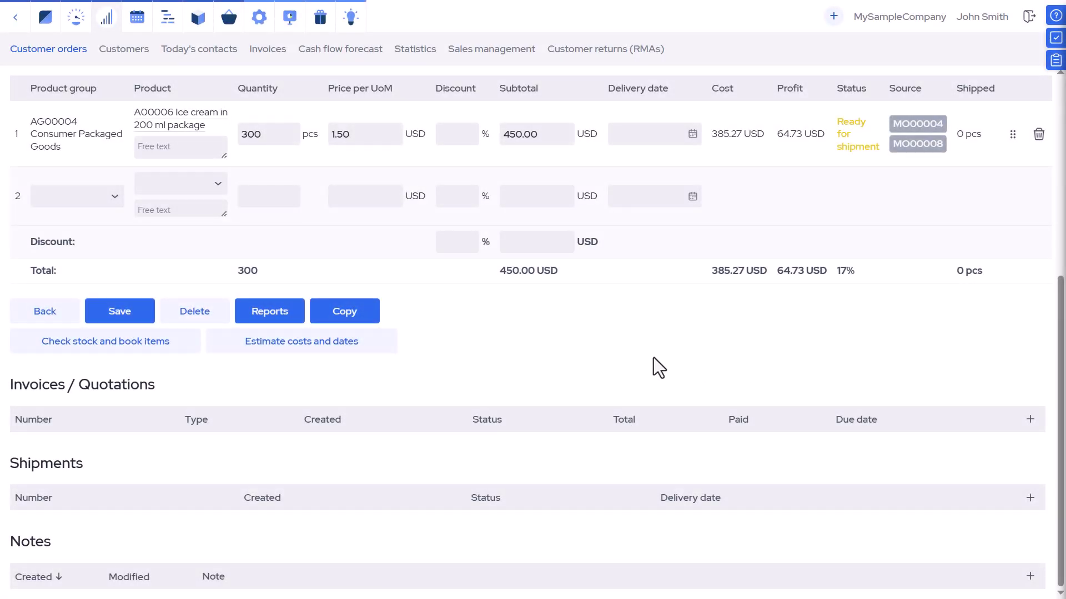
Step: Create and save shipment S00002 with today's delivery date, then pick all items
{"action": "left_click", "coordinate": [1030, 505]}
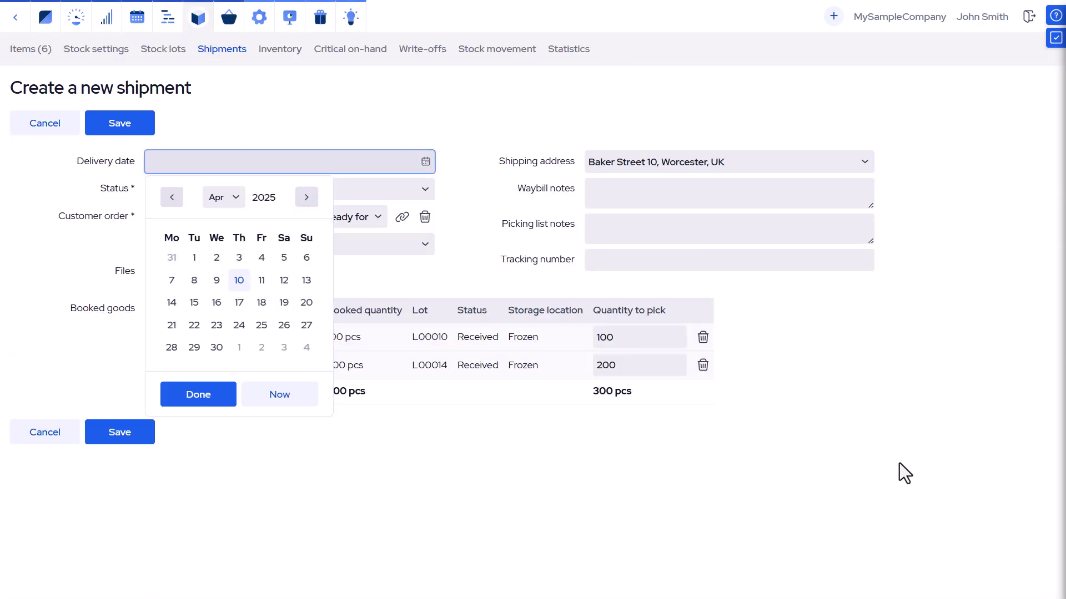
{"action": "left_click", "coordinate": [276, 398]}
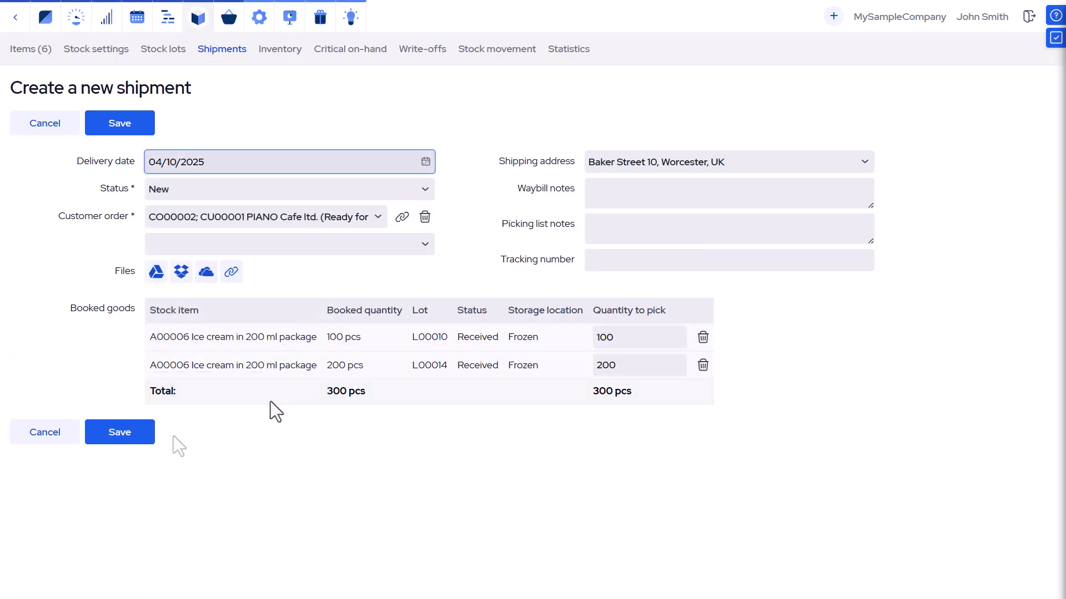
{"action": "left_click", "coordinate": [135, 438]}
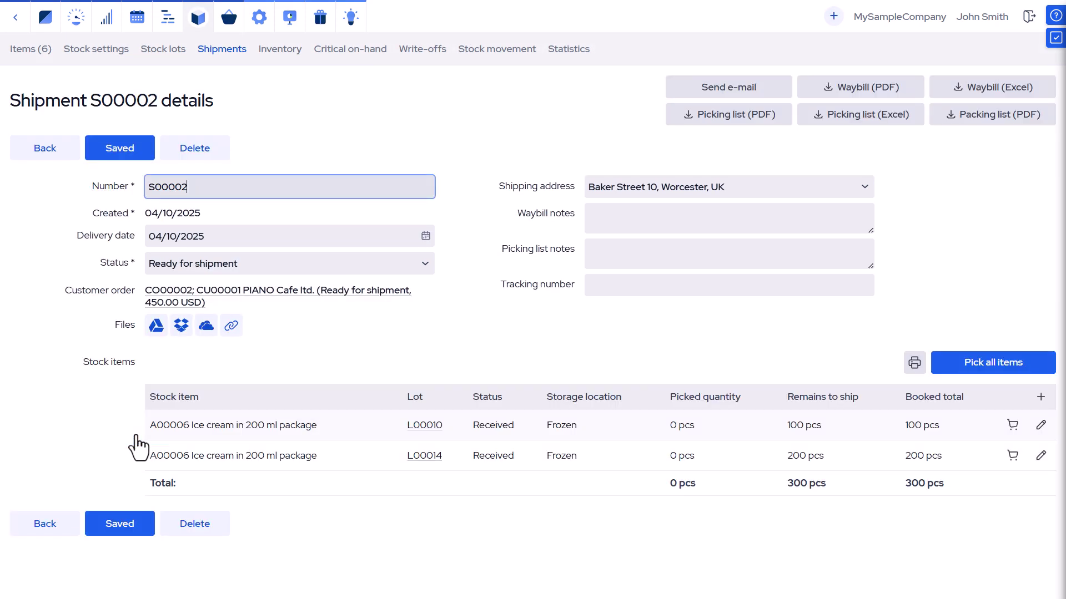
{"action": "left_click", "coordinate": [970, 366]}
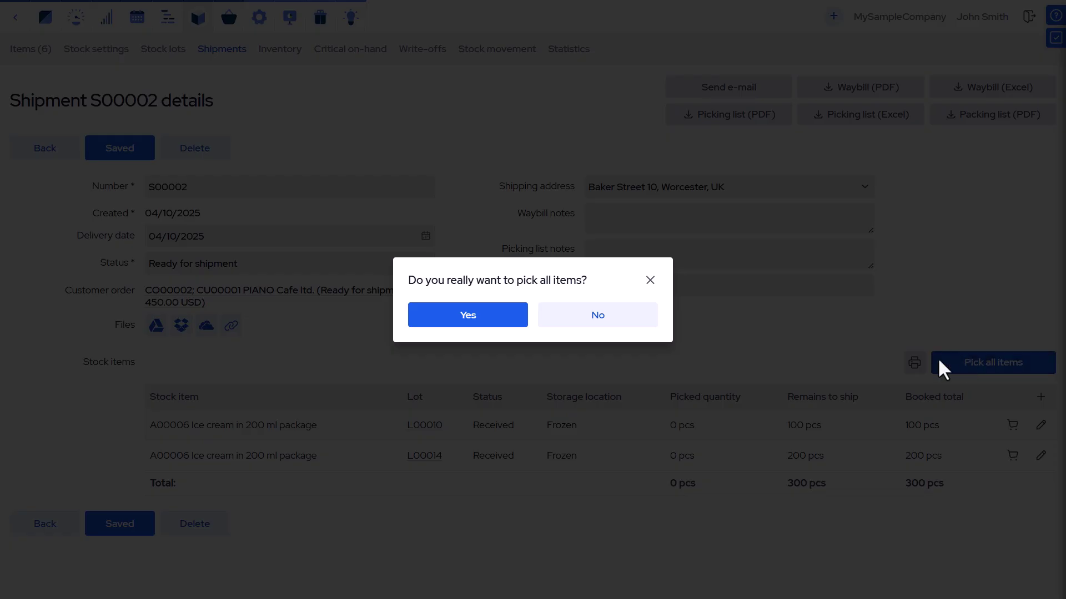
{"action": "left_click", "coordinate": [475, 323]}
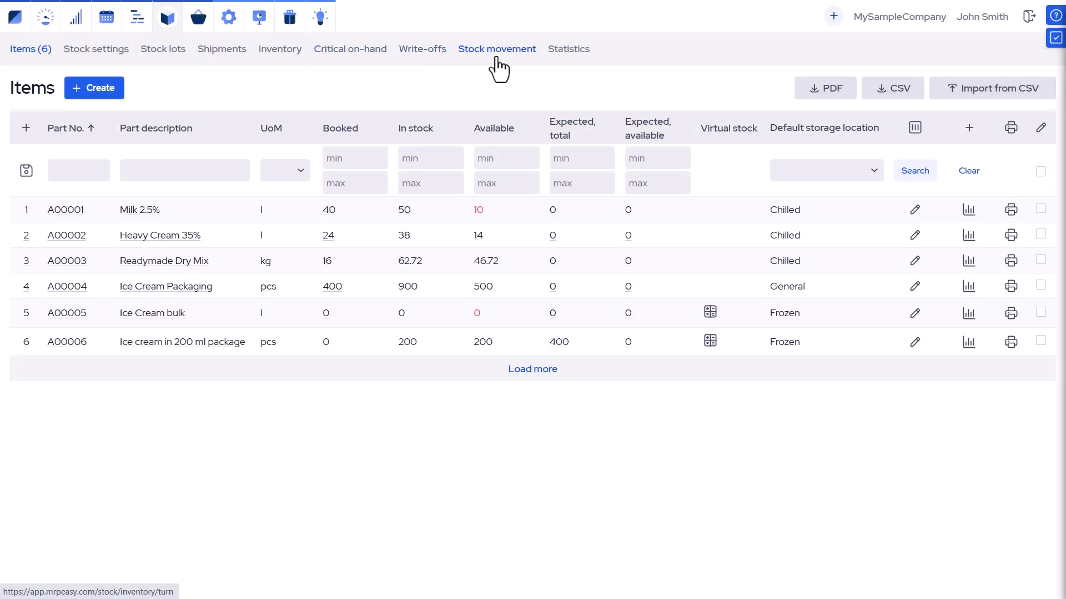
Step: Show the Stock movement summary and the details behind its Sales figure
{"action": "left_click", "coordinate": [496, 50]}
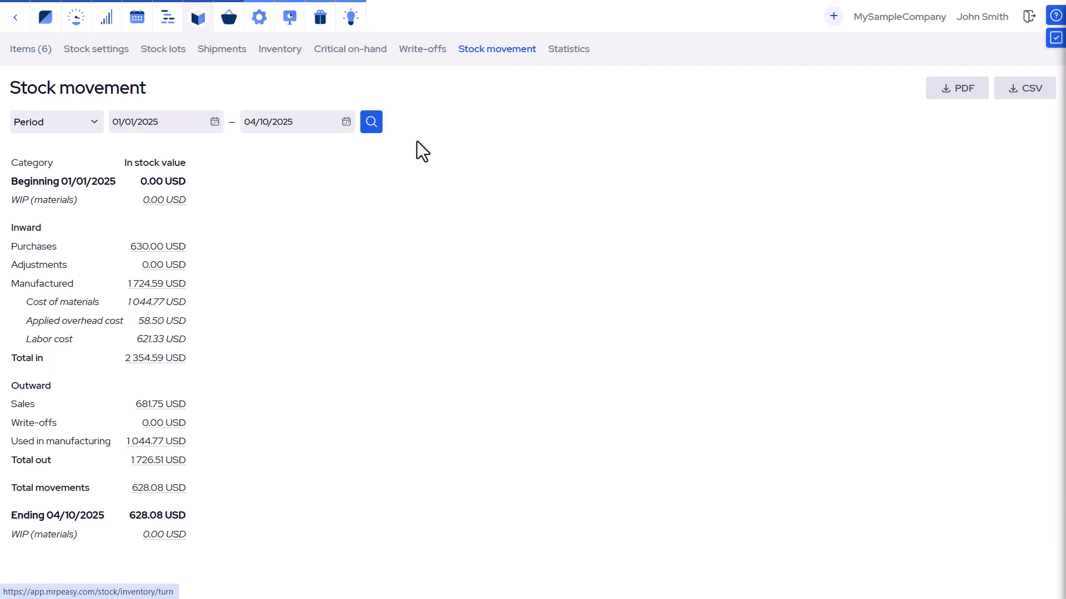
{"action": "left_click", "coordinate": [179, 409]}
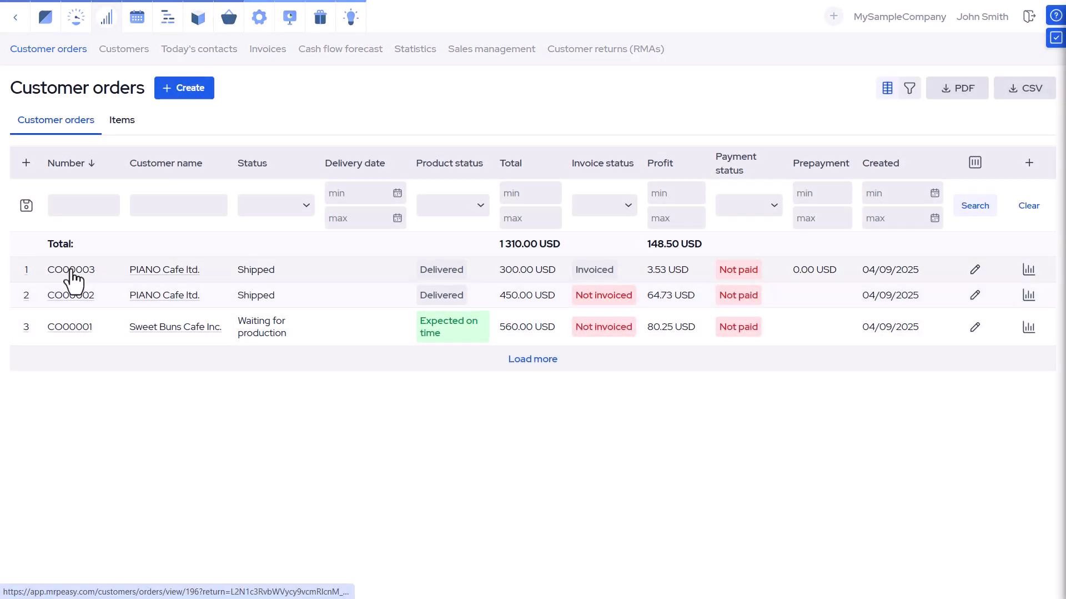
Step: Check CO00003's Bookings report and open lot L00010's details
{"action": "left_click", "coordinate": [71, 273]}
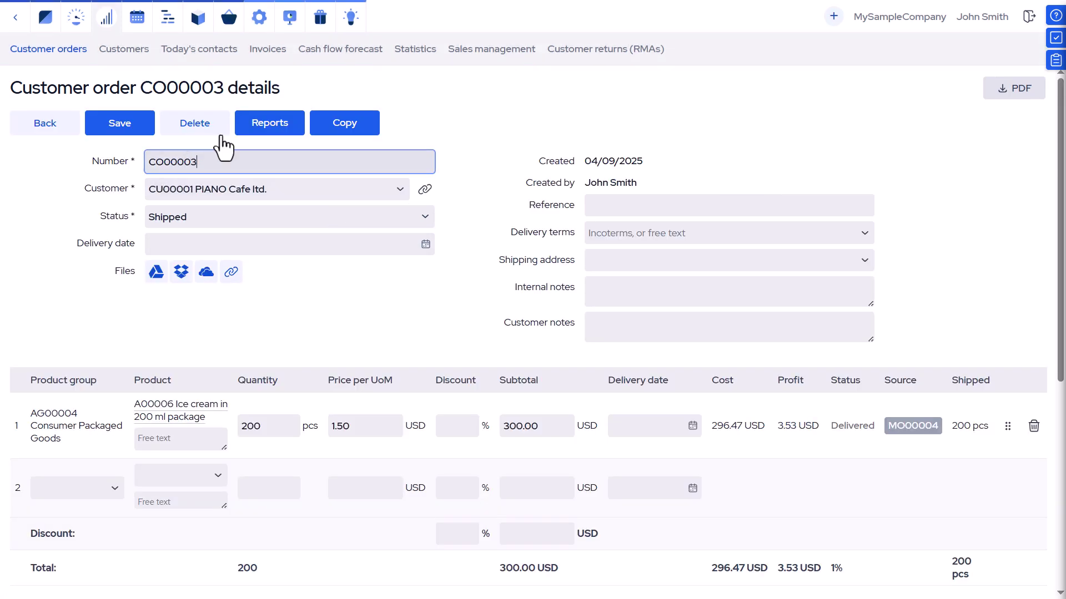
{"action": "left_click", "coordinate": [246, 132]}
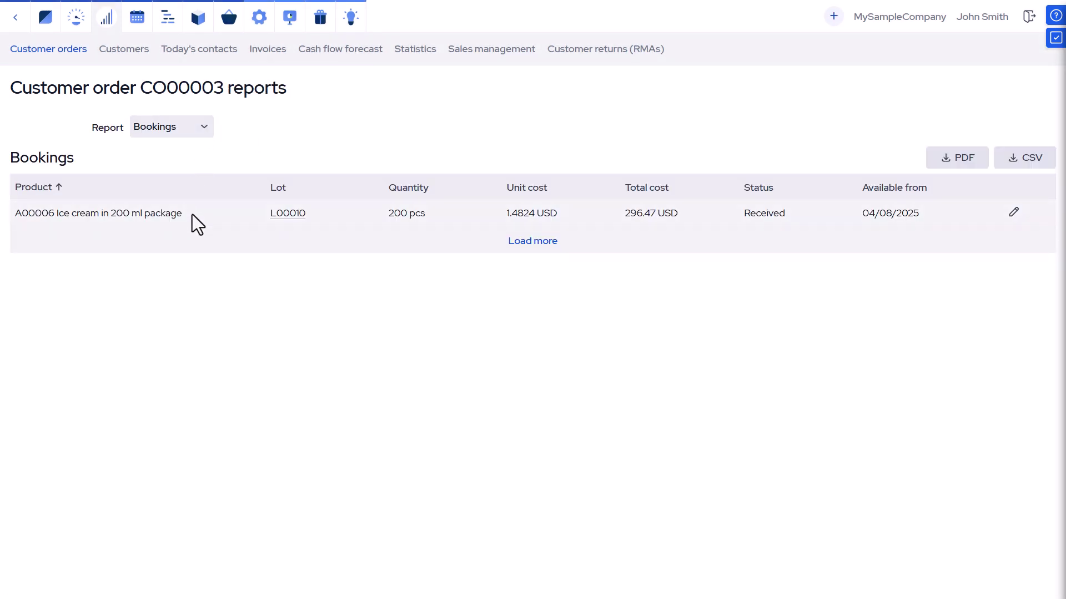
{"action": "left_click", "coordinate": [283, 215]}
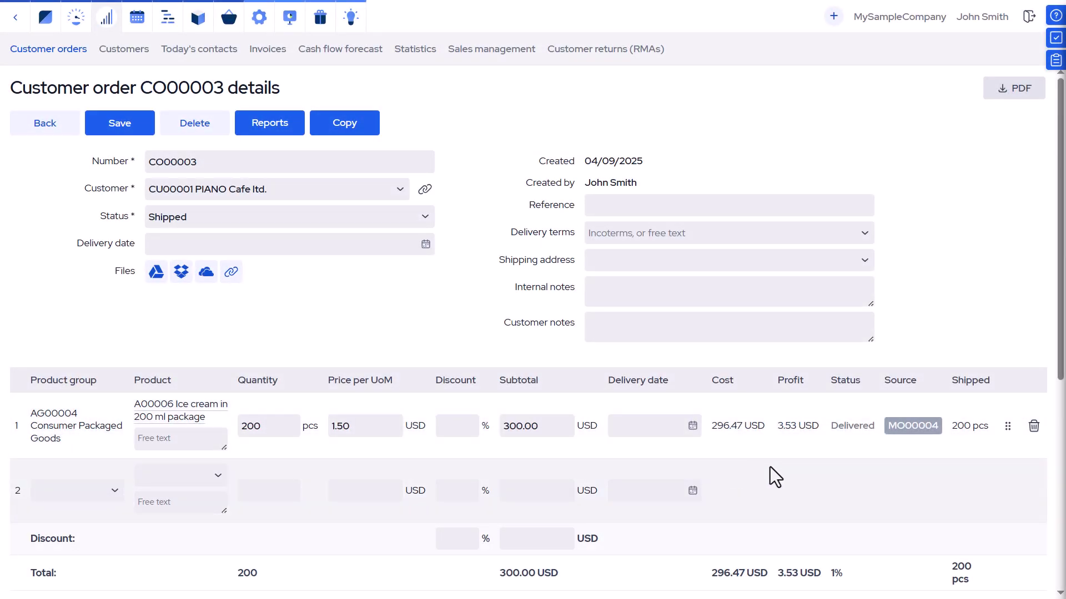
{"action": "left_click", "coordinate": [914, 428]}
{"action": "scroll", "coordinate": [478, 465], "scroll_direction": "down", "scroll_amount": 6}
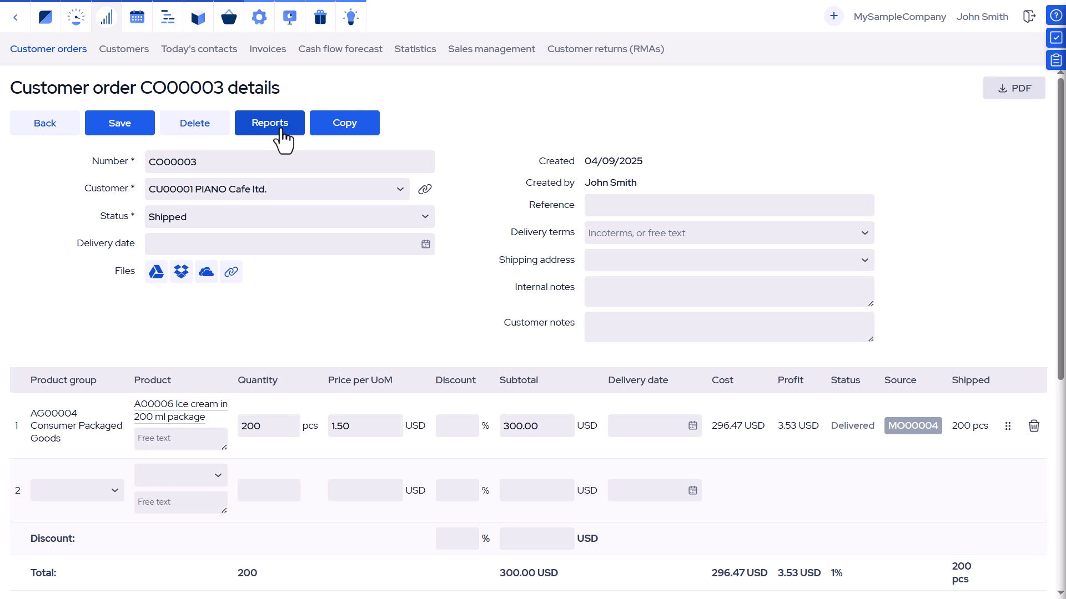
Step: Switch CO00003's report to Raw materials
{"action": "left_click", "coordinate": [282, 130]}
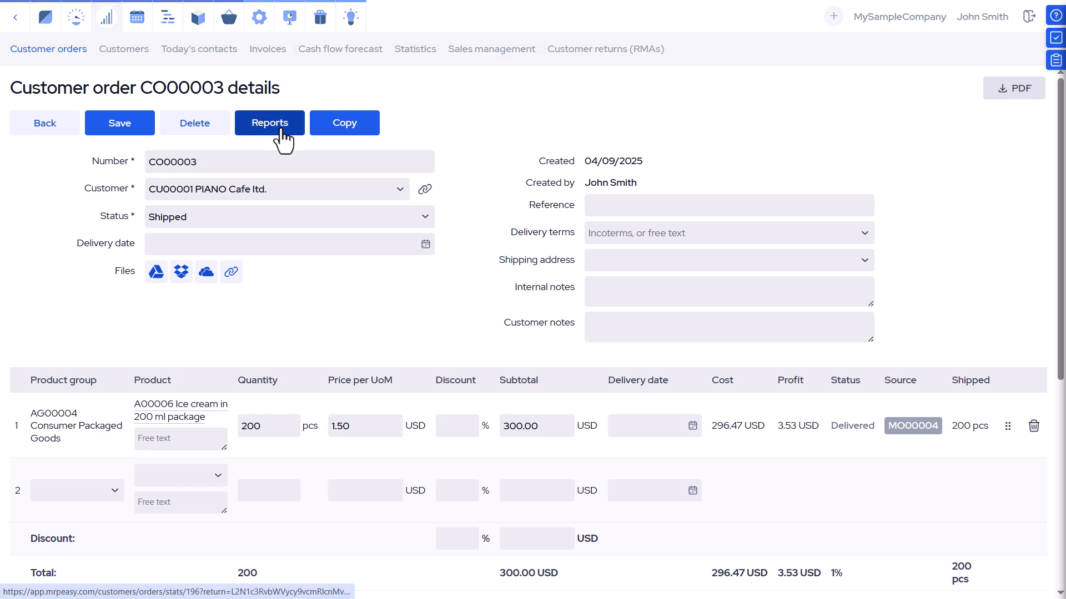
{"action": "left_click", "coordinate": [185, 127]}
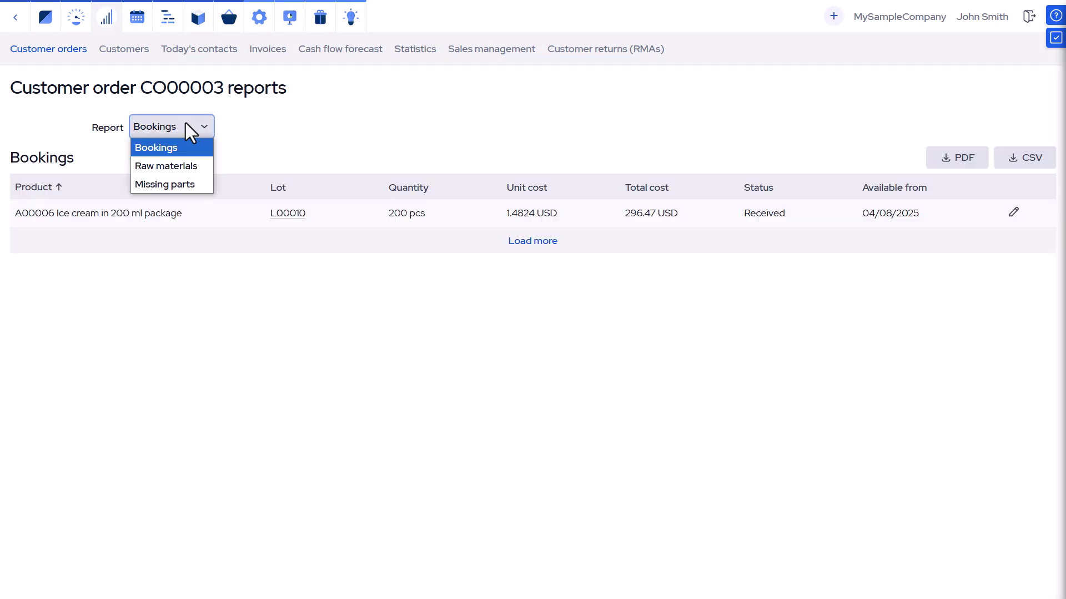
{"action": "left_click", "coordinate": [184, 166]}
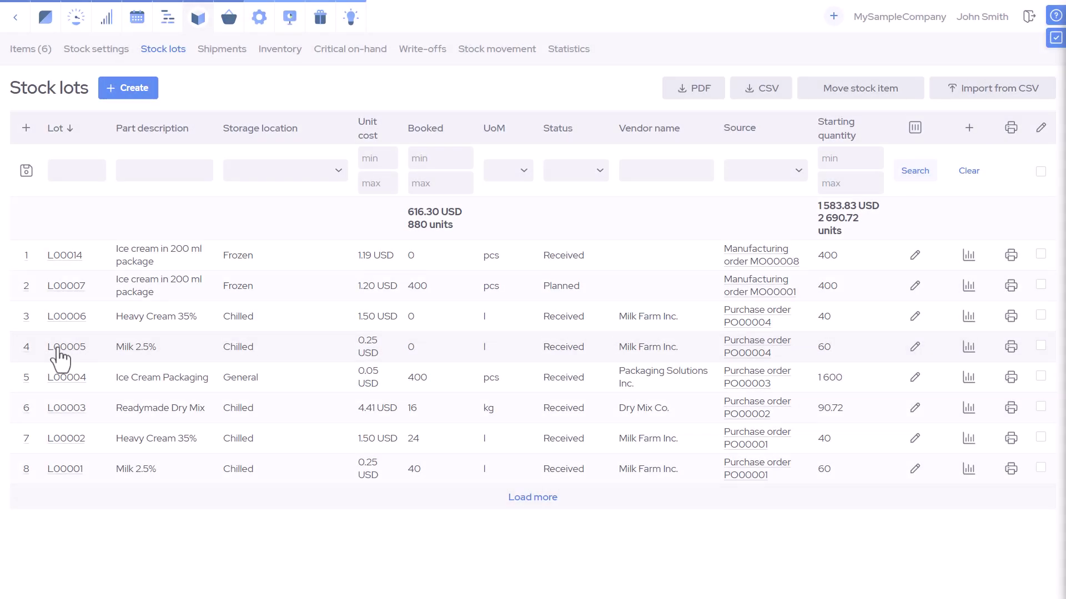
Step: Open lot L00005 and view its stock history report
{"action": "left_click", "coordinate": [60, 349]}
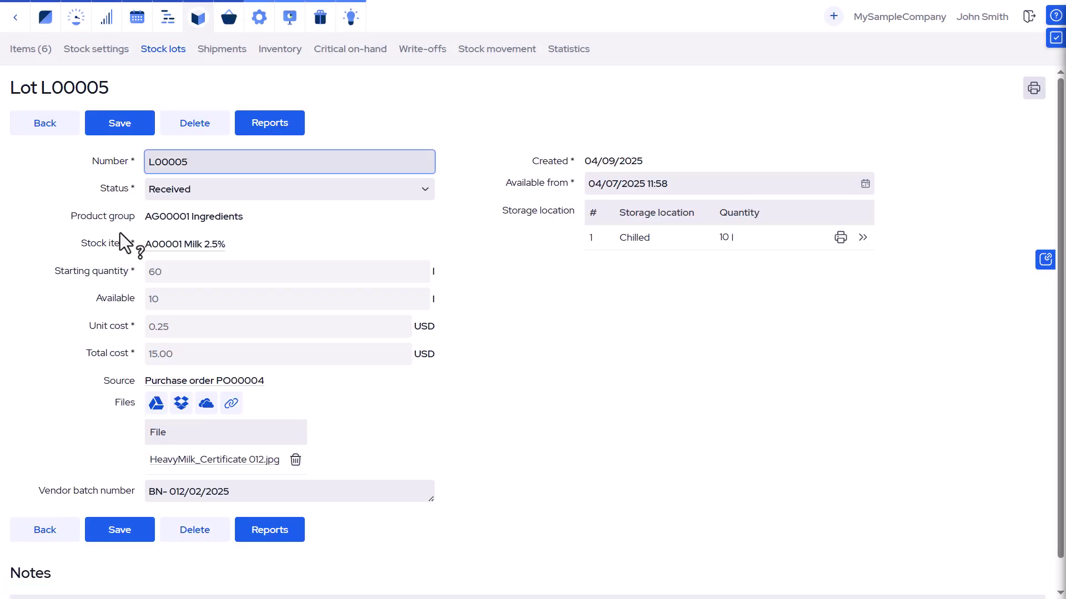
{"action": "left_click", "coordinate": [257, 127]}
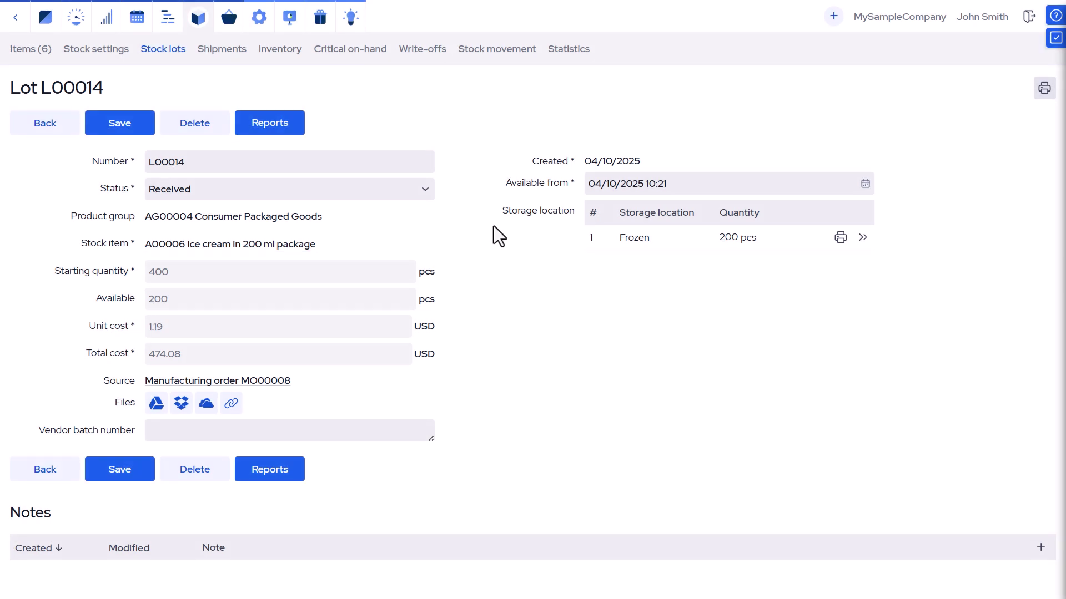
Step: Show lot L00014's Content report listing source lots such as L00009 ice cream bulk
{"action": "left_click", "coordinate": [277, 126]}
{"action": "left_click", "coordinate": [350, 128]}
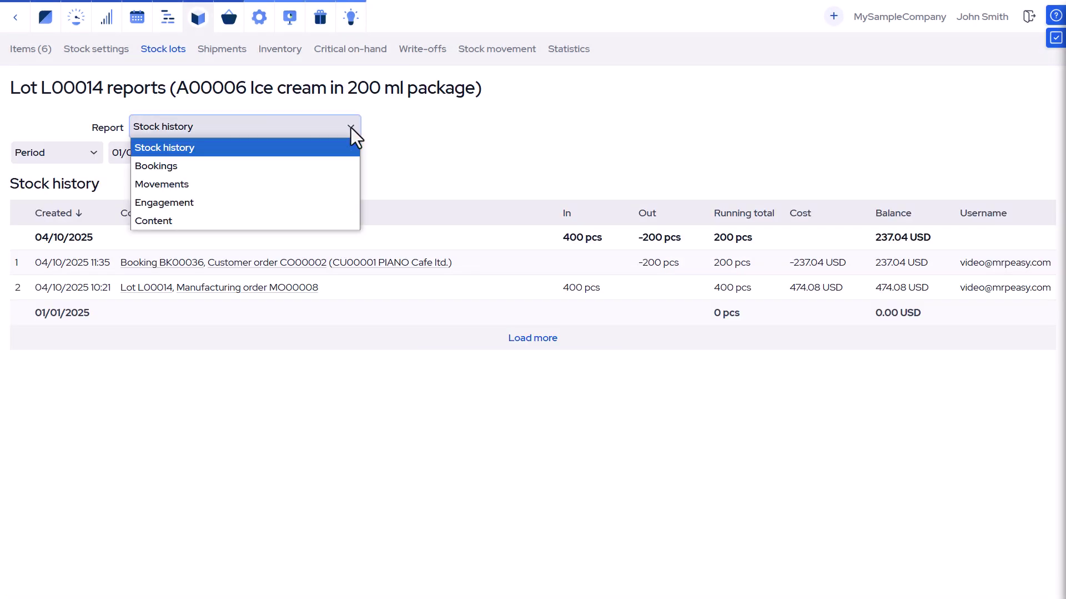
{"action": "left_click", "coordinate": [298, 220]}
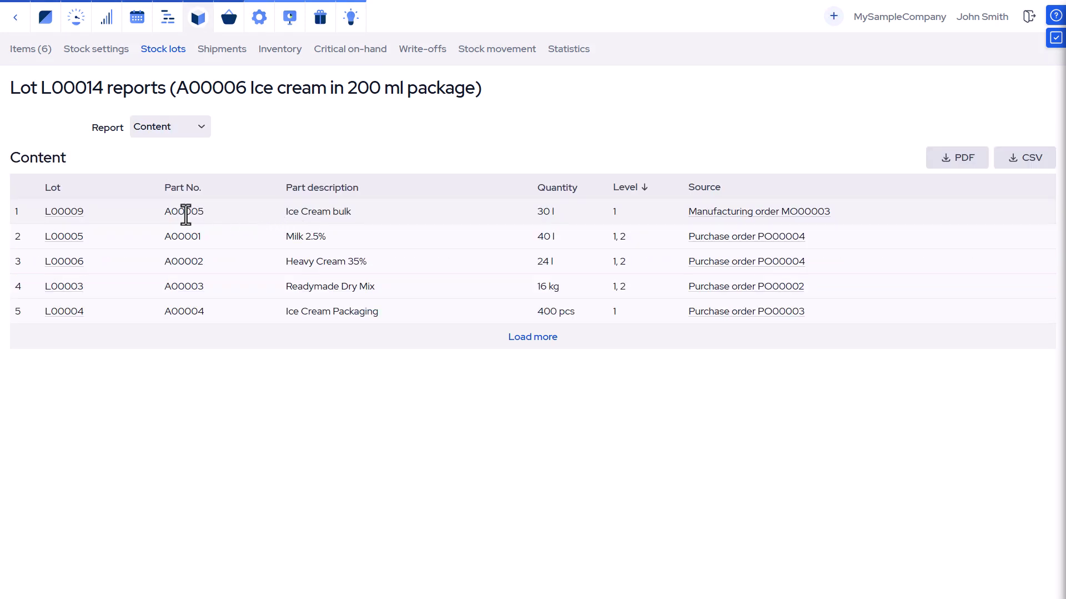